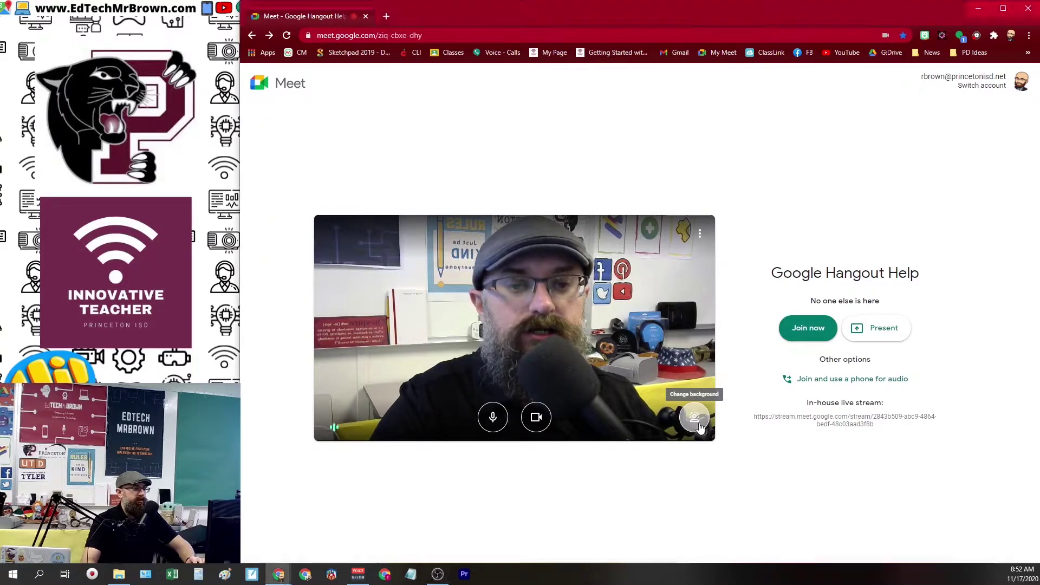
Preview the slight blur and full blur background effects, then remove the effect
left_click(698, 427)
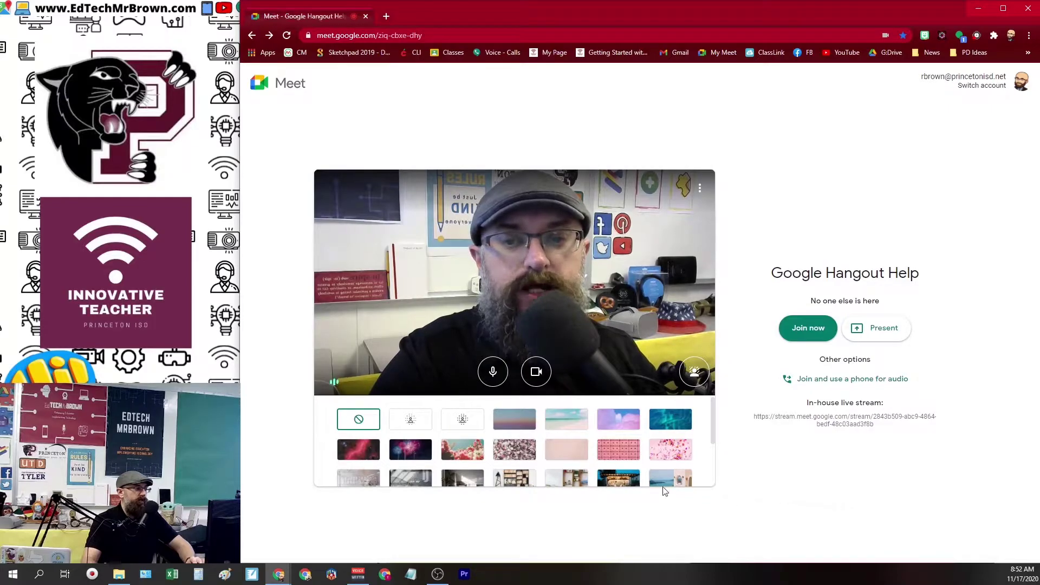
left_click(411, 420)
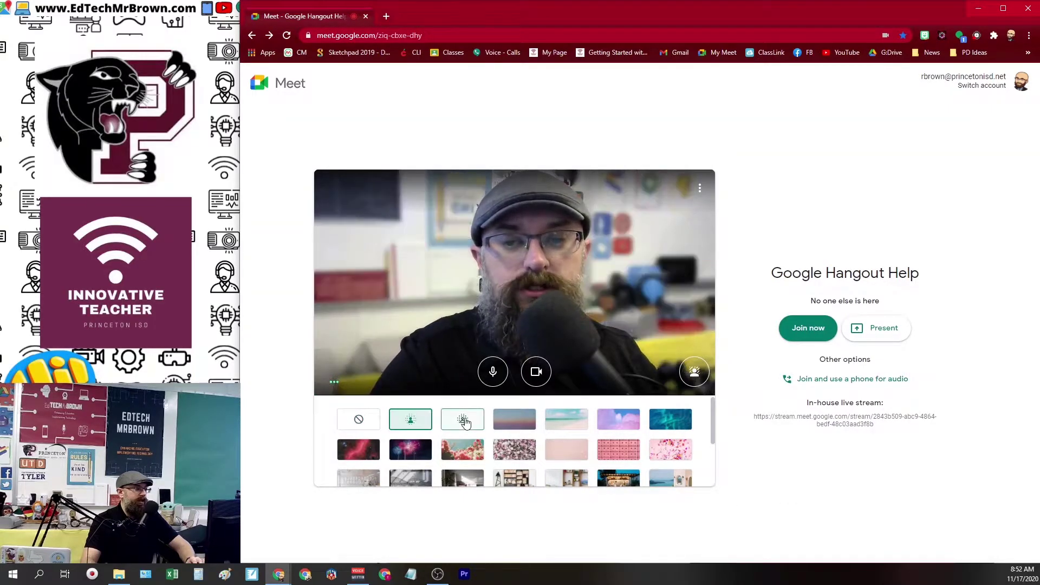
left_click(466, 423)
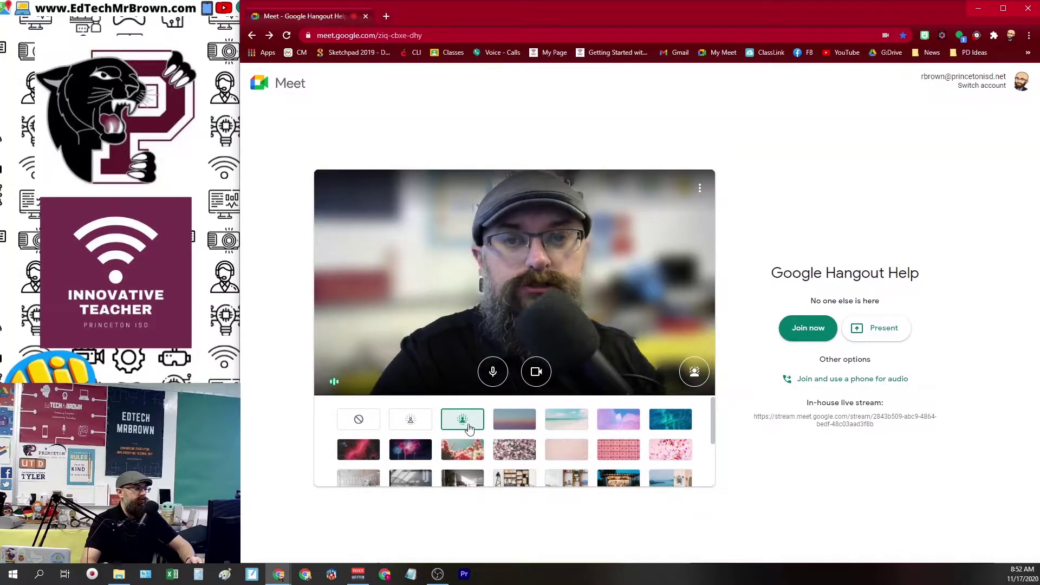
left_click(362, 421)
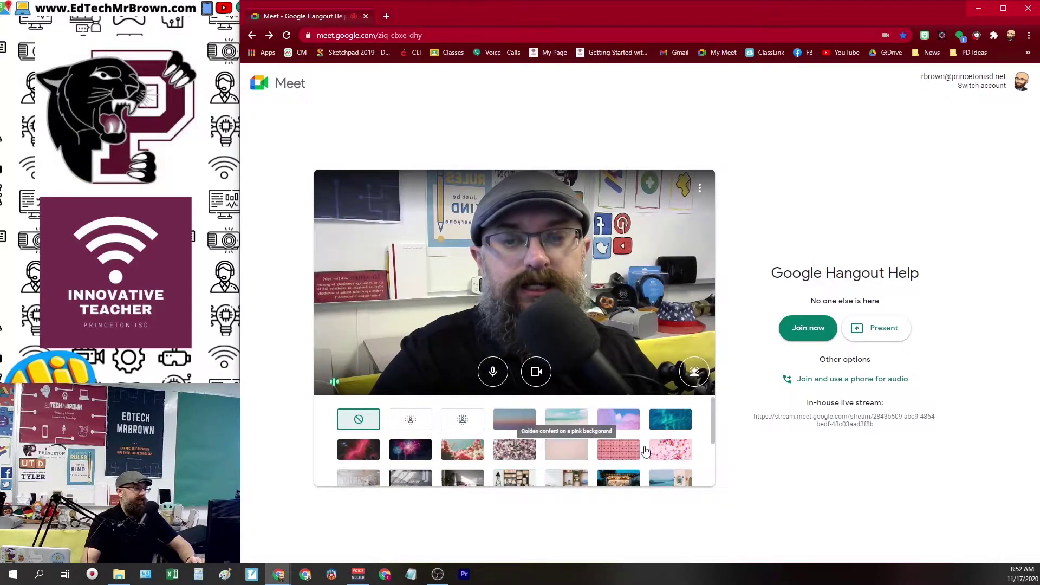
Try purple clouds, blue water, pink roses, confetti and fireworks, ending on the red space nebula
mouse_move(713, 418)
left_mouse_down()
mouse_move(713, 447)
mouse_move(714, 423)
left_mouse_up()
left_click(618, 418)
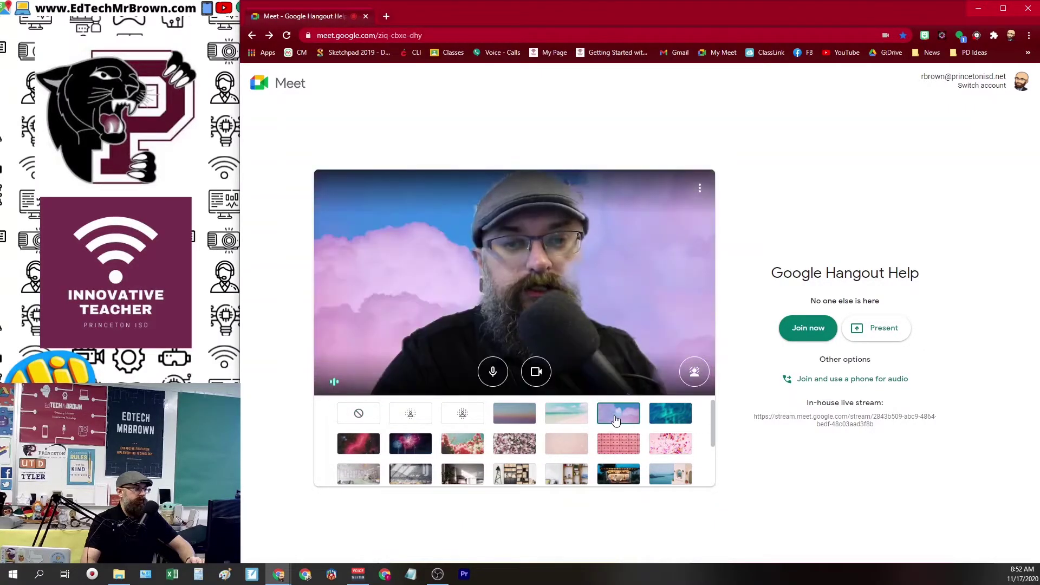
left_click(667, 418)
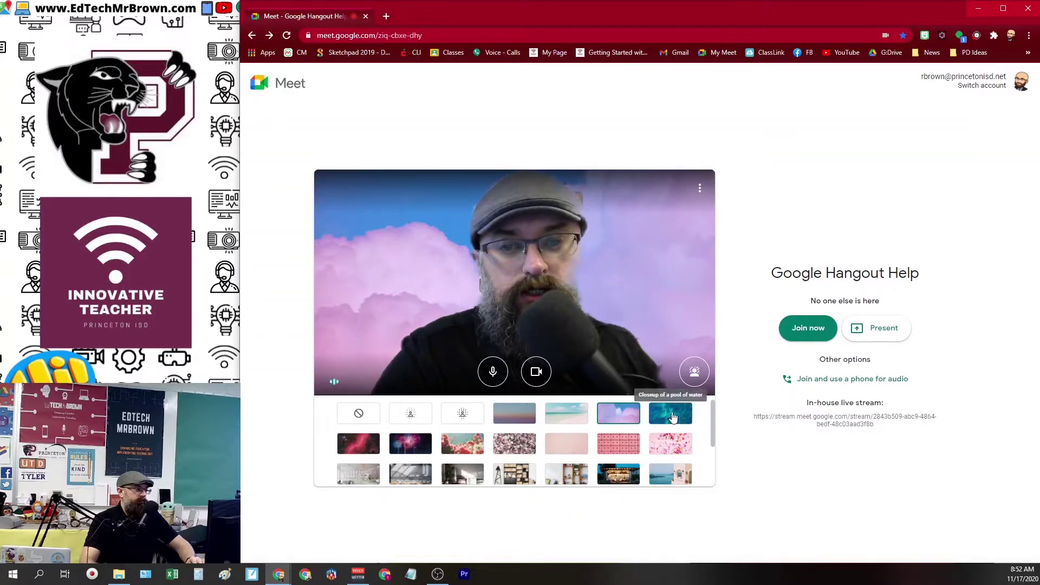
left_click(464, 452)
left_click(518, 452)
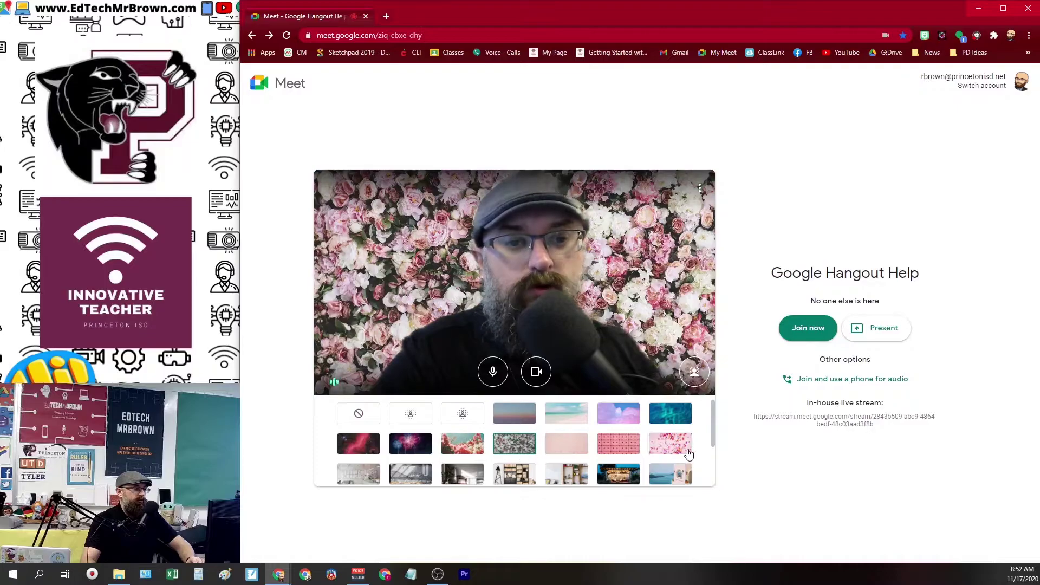
left_click(672, 453)
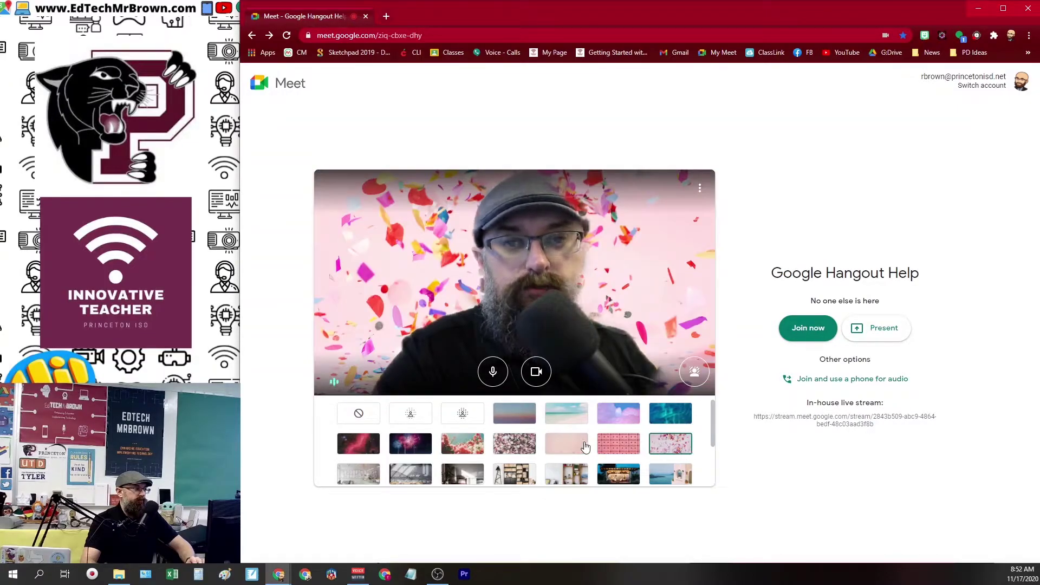
left_click(422, 449)
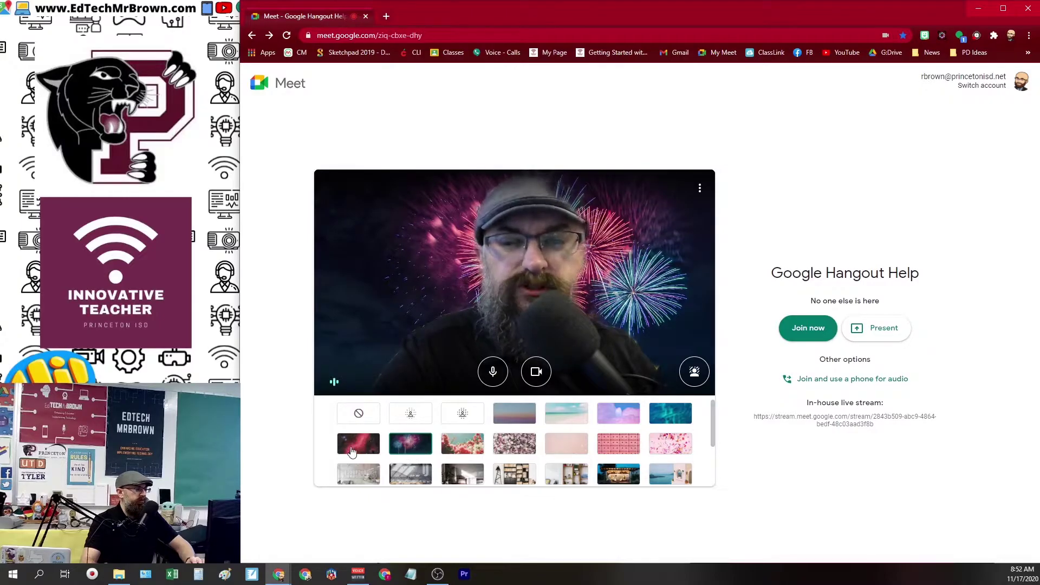
left_click(358, 443)
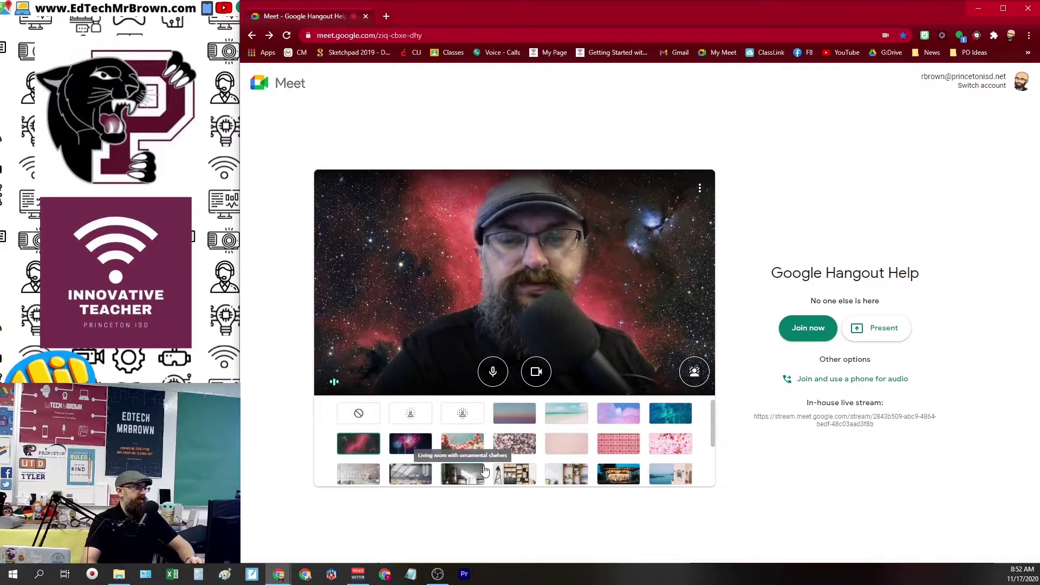
scroll(433, 461, "down", 2)
Try the tropical beach and mountains backgrounds
left_click(409, 452)
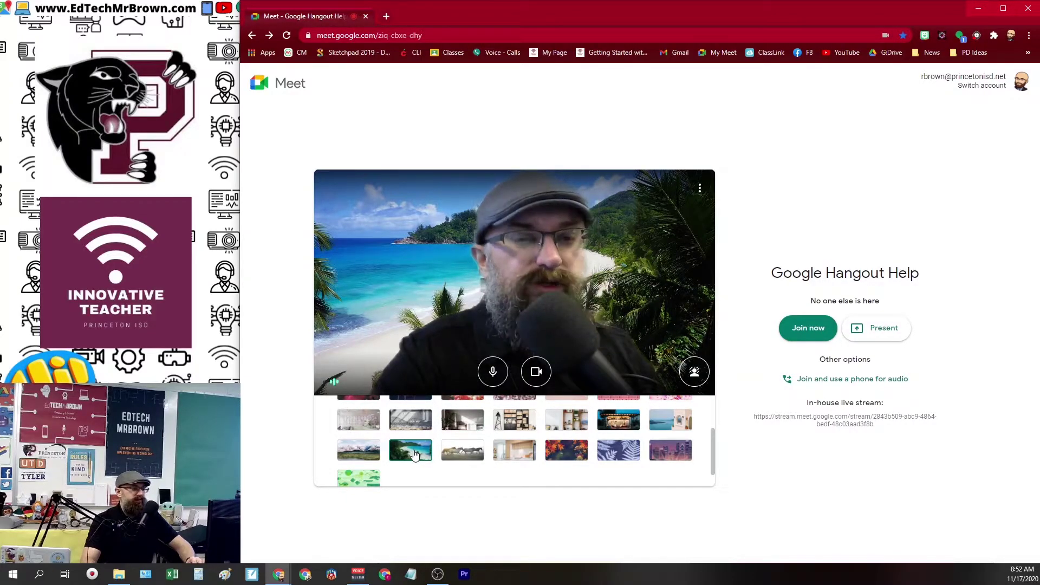
left_click(363, 452)
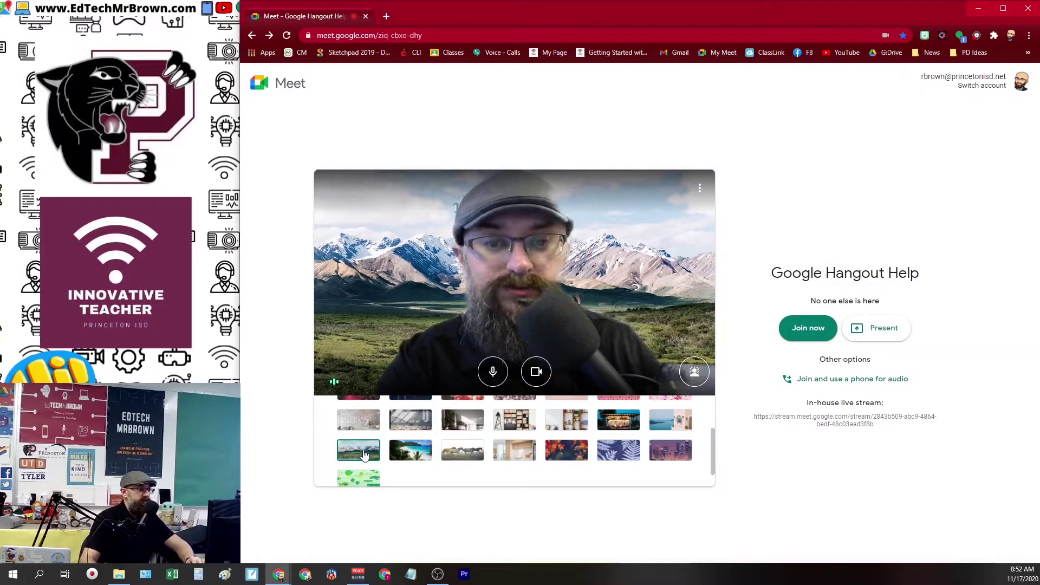
scroll(482, 466, "down", 1)
scroll(482, 466, "down", 1)
Try the city skyline, fern and kitchen images, settling on the running horses background
left_click(674, 434)
left_click(631, 435)
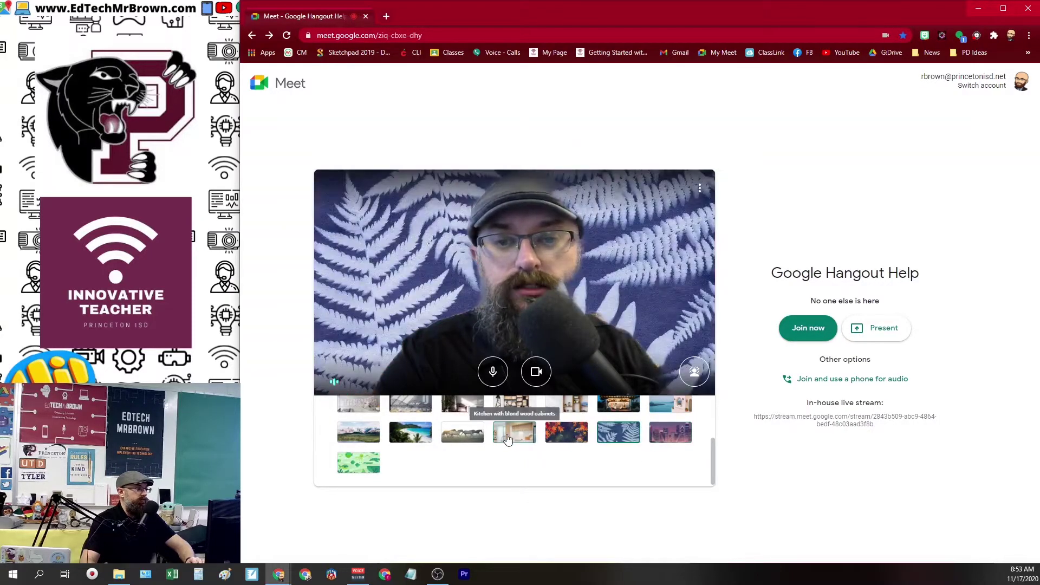
left_click(514, 433)
left_click(462, 433)
scroll(473, 458, "up", 3)
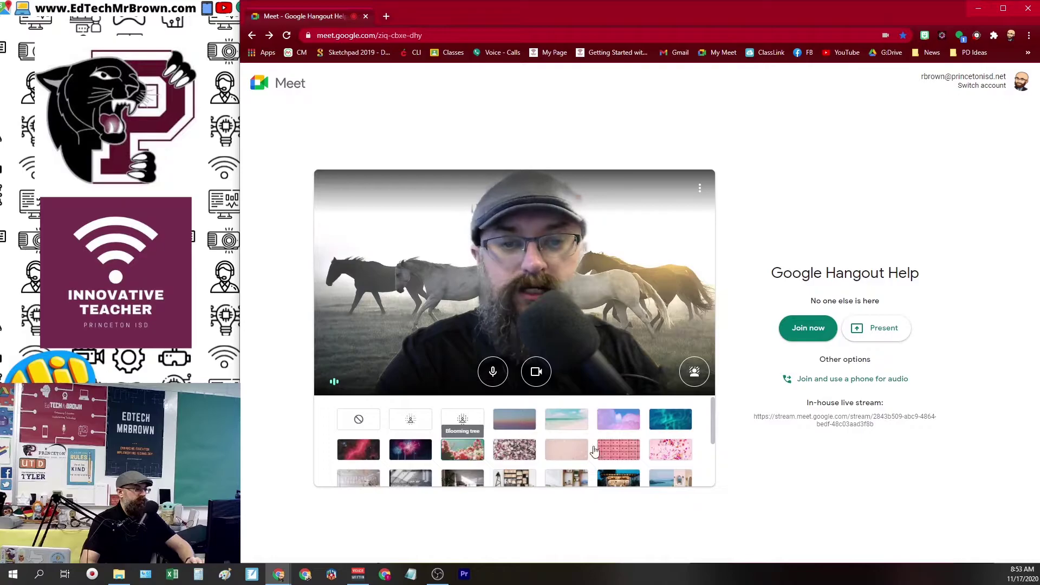
scroll(597, 451, "down", 3)
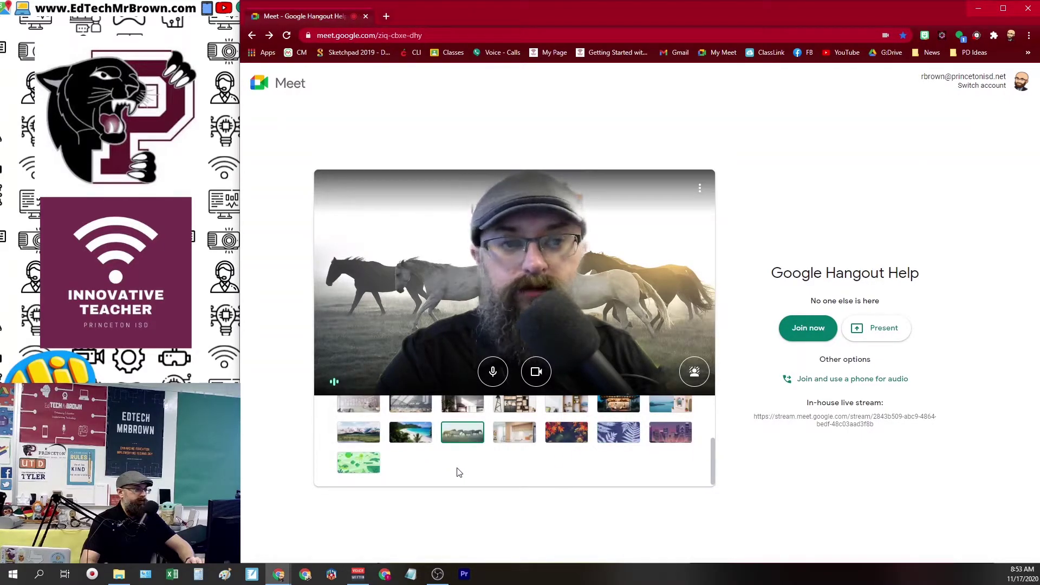
scroll(459, 472, "up", 3)
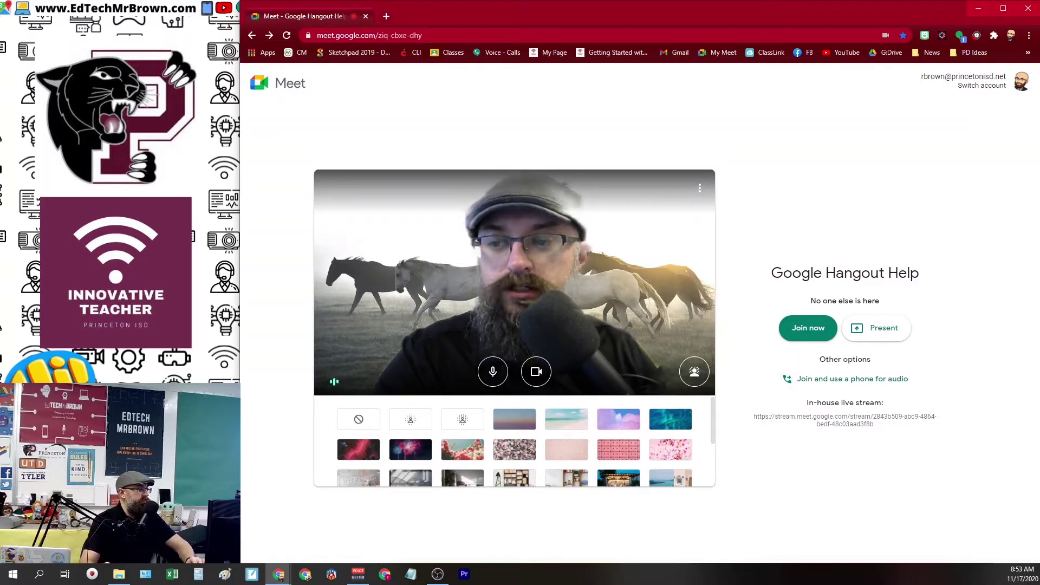
Join the call and replace the running horses with the pink cassette-wall background
left_click(790, 328)
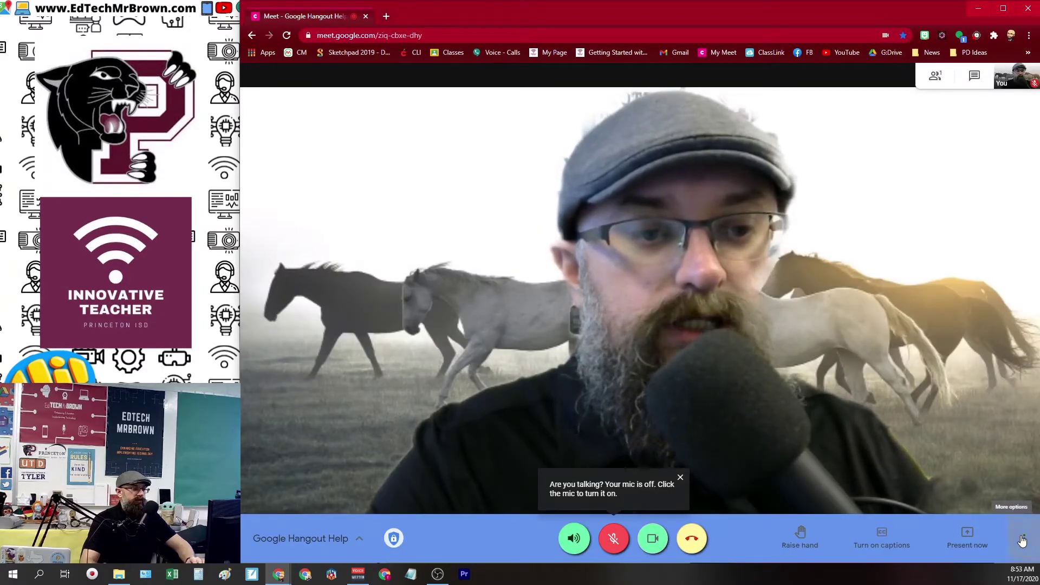
left_click(1023, 539)
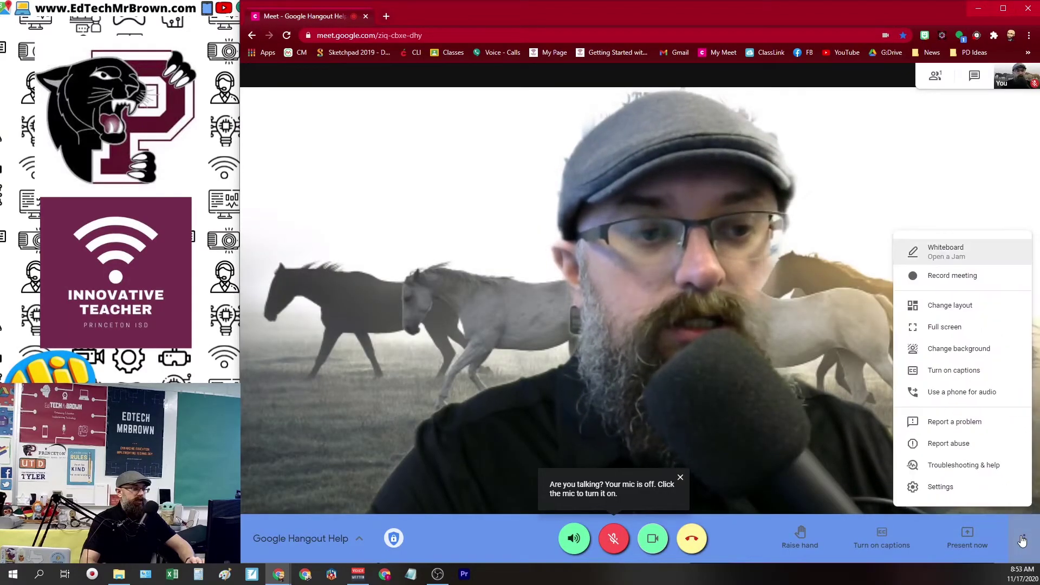
left_click(965, 353)
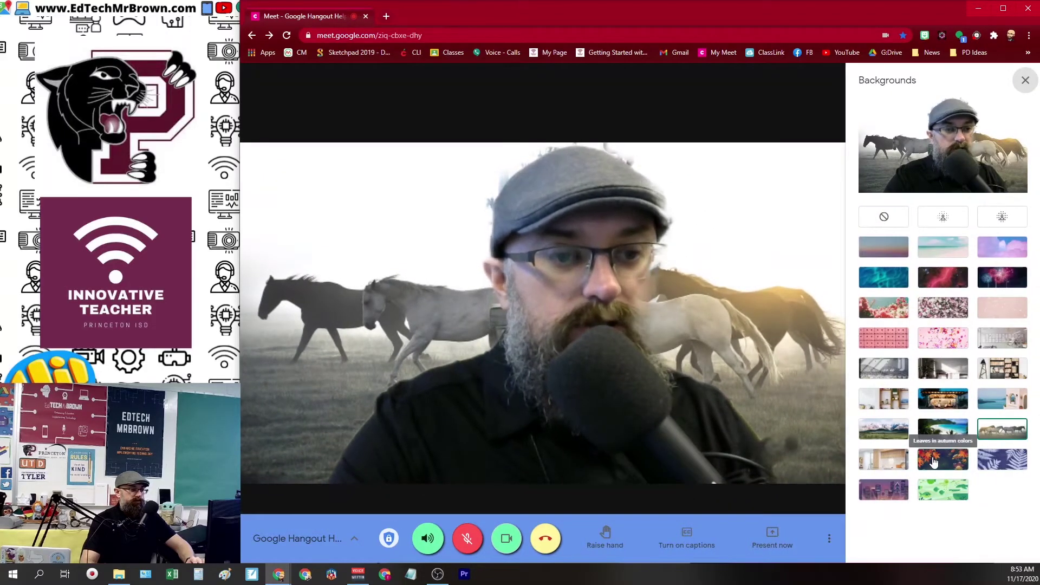
left_click(891, 340)
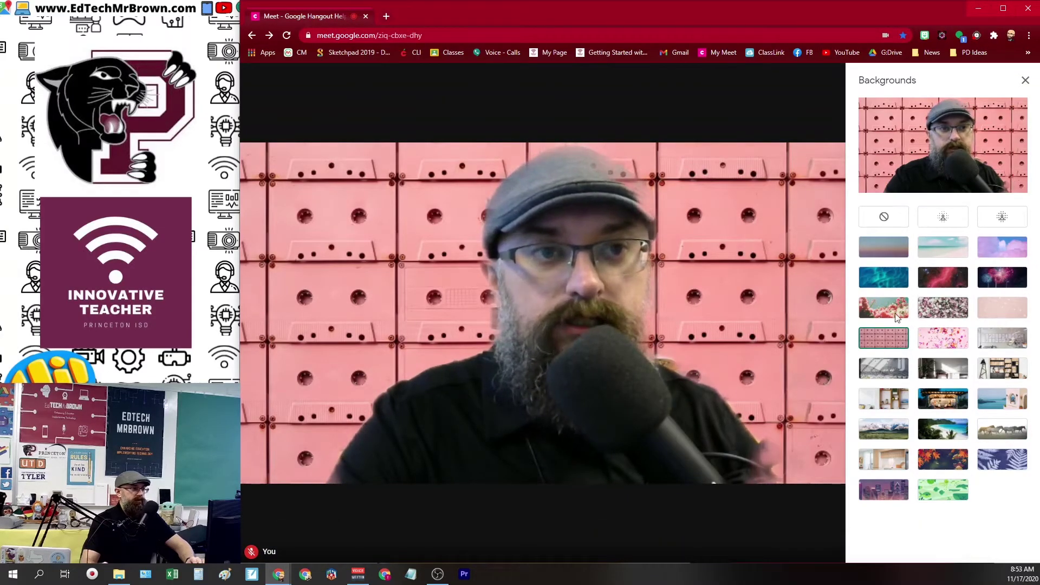
Close the background choices, raise your hand, and show the People list
left_click(1024, 81)
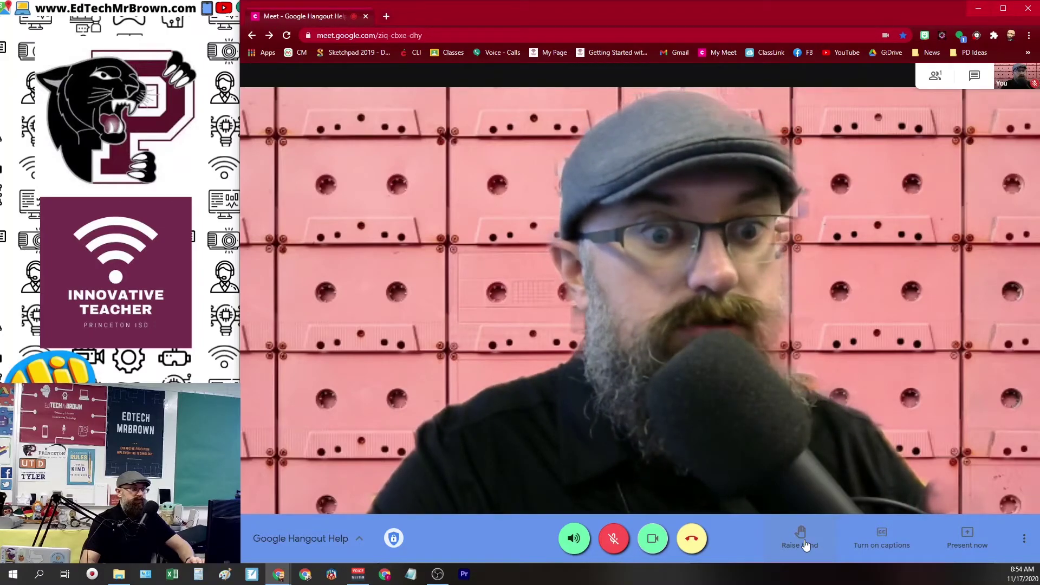
left_click(807, 552)
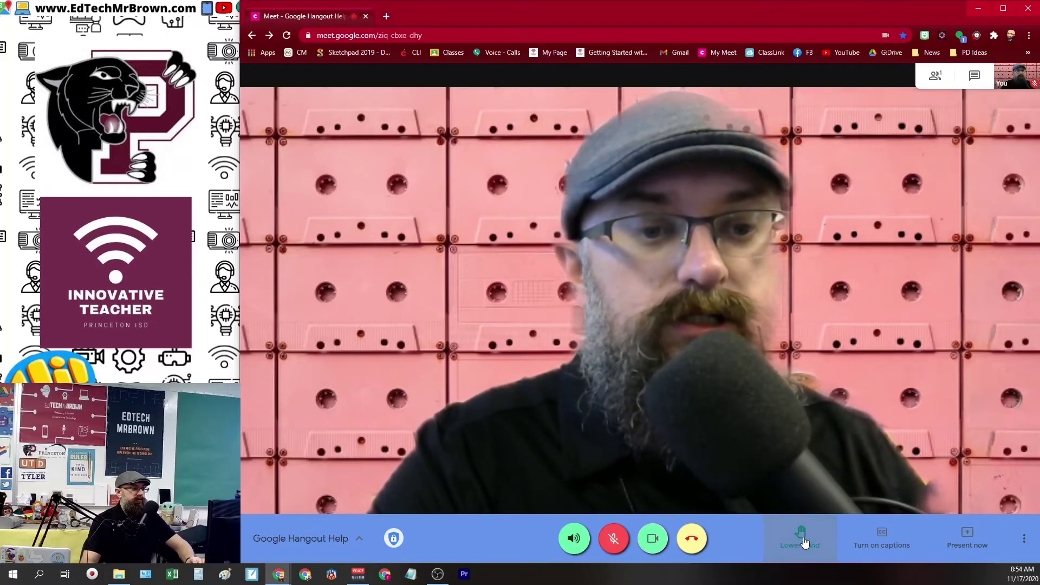
left_click(935, 76)
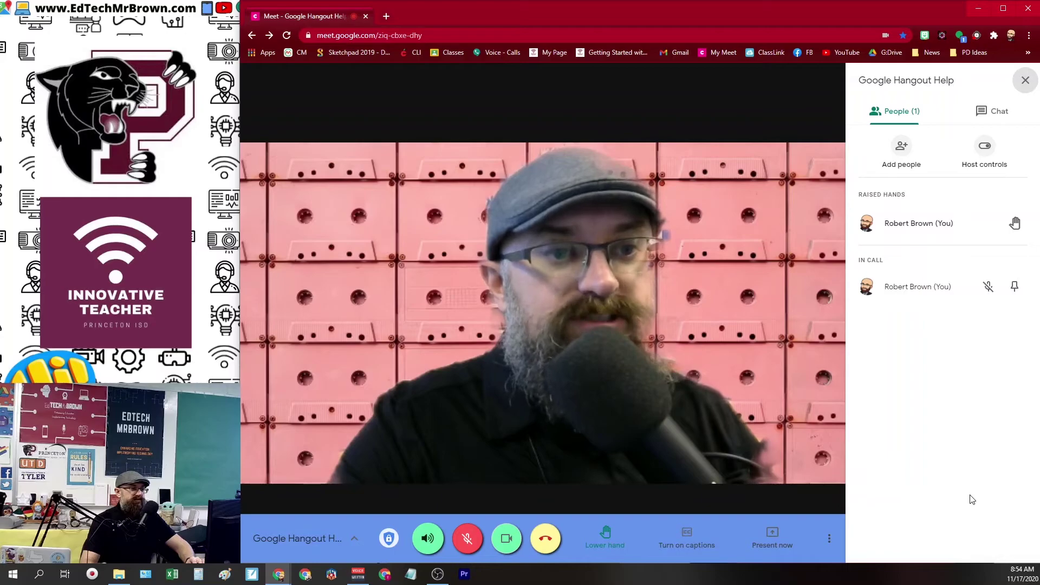
Lower your hand, raise it again, then lower all raised hands at once
left_click(605, 545)
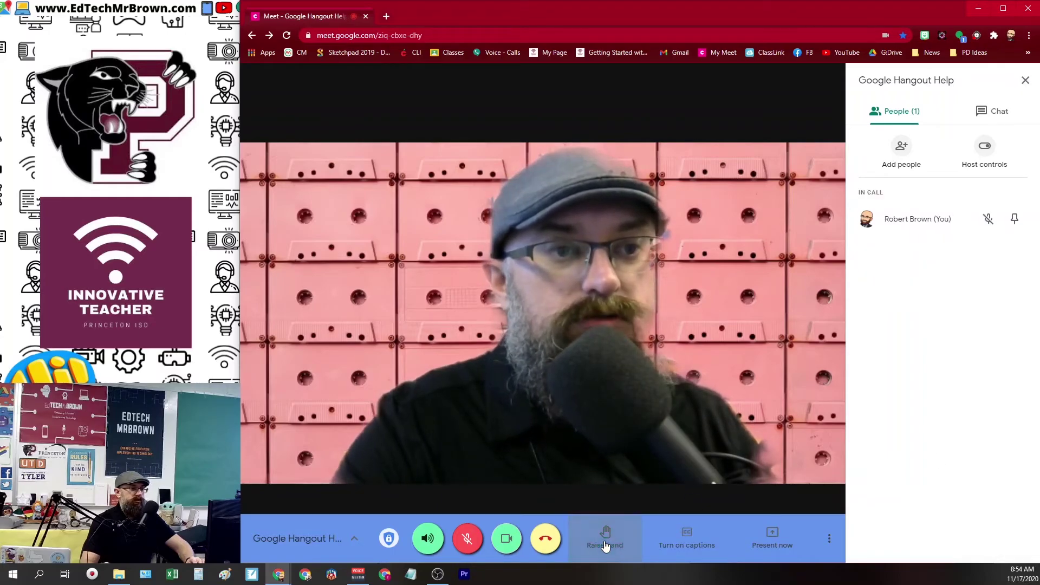
left_click(618, 545)
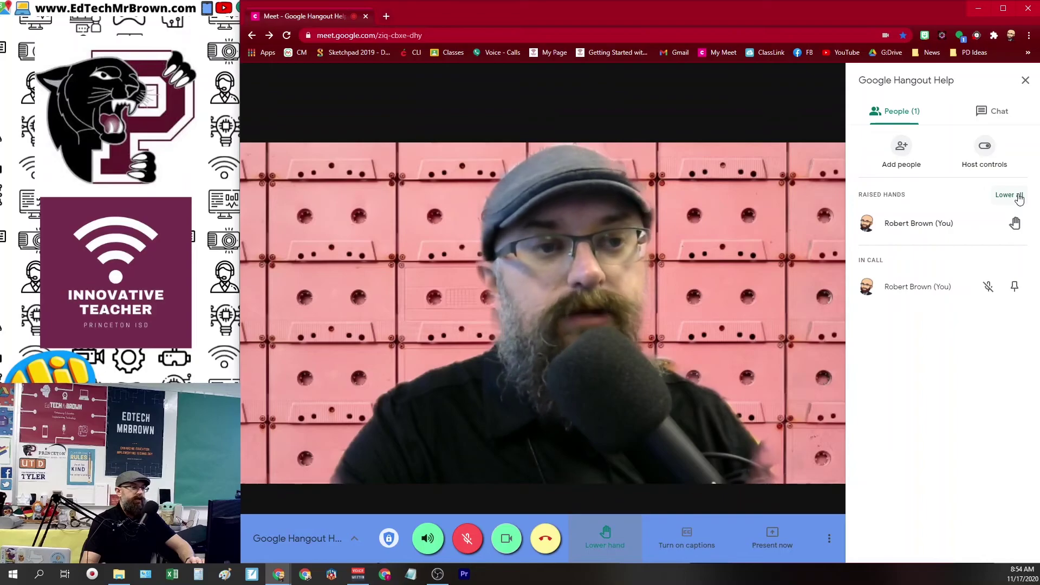
left_click(1019, 198)
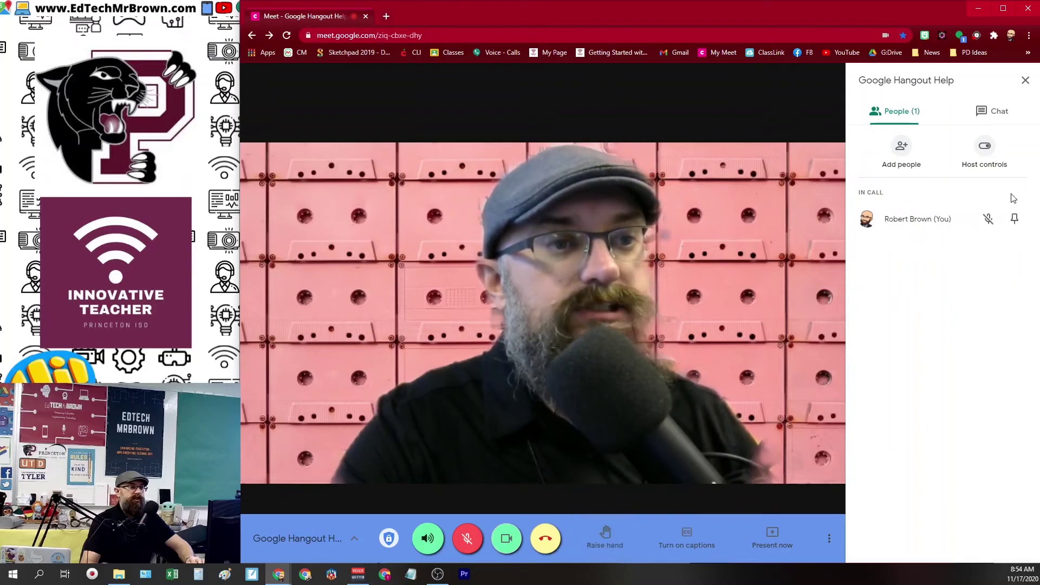